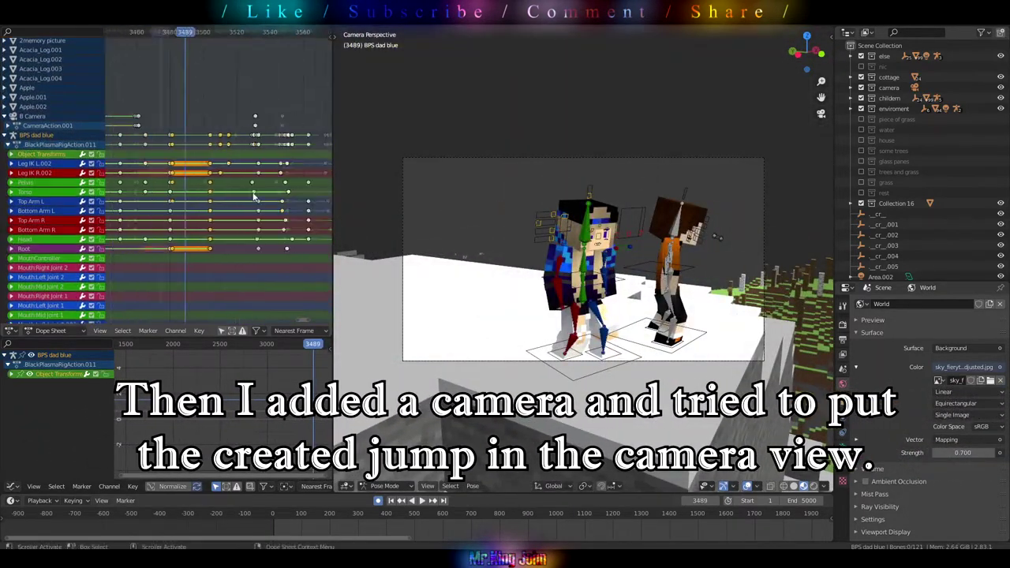
# Slide the dad rig's selected keyframes later in the Dope Sheet and replay the jump animation
pyautogui.scroll(3, 255, 206)
pyautogui.press('space')
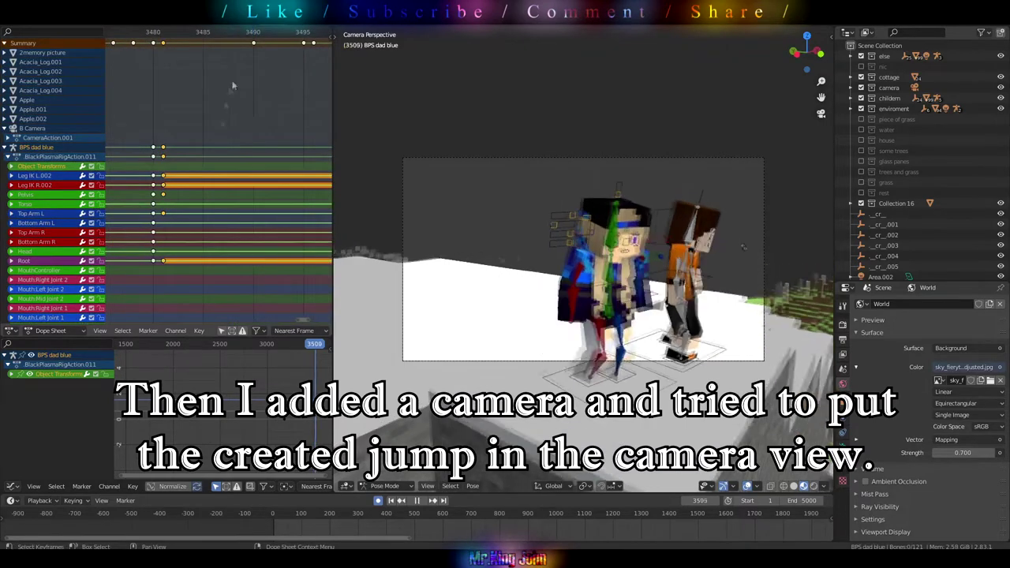
pyautogui.press('g')
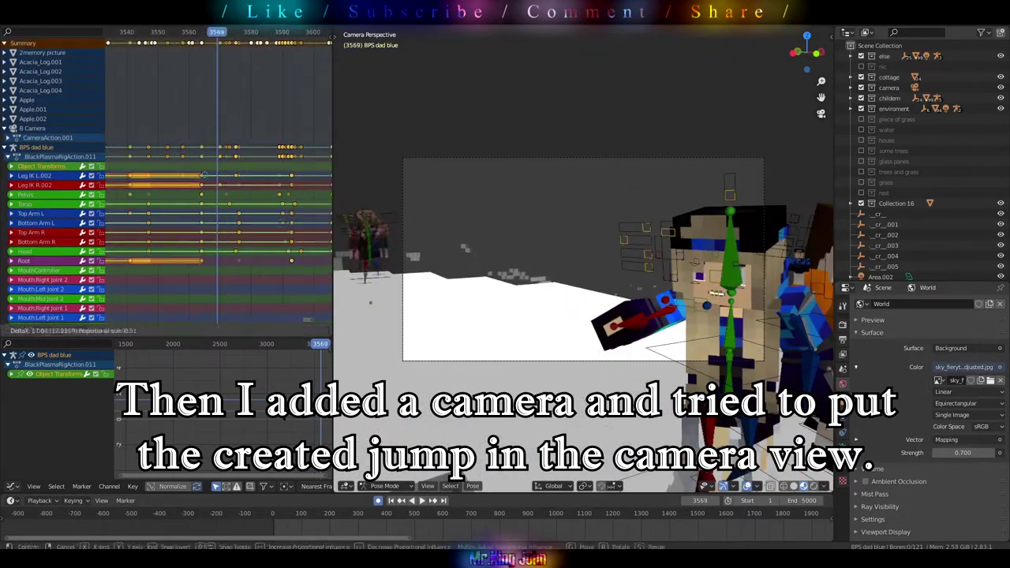
pyautogui.press('space')
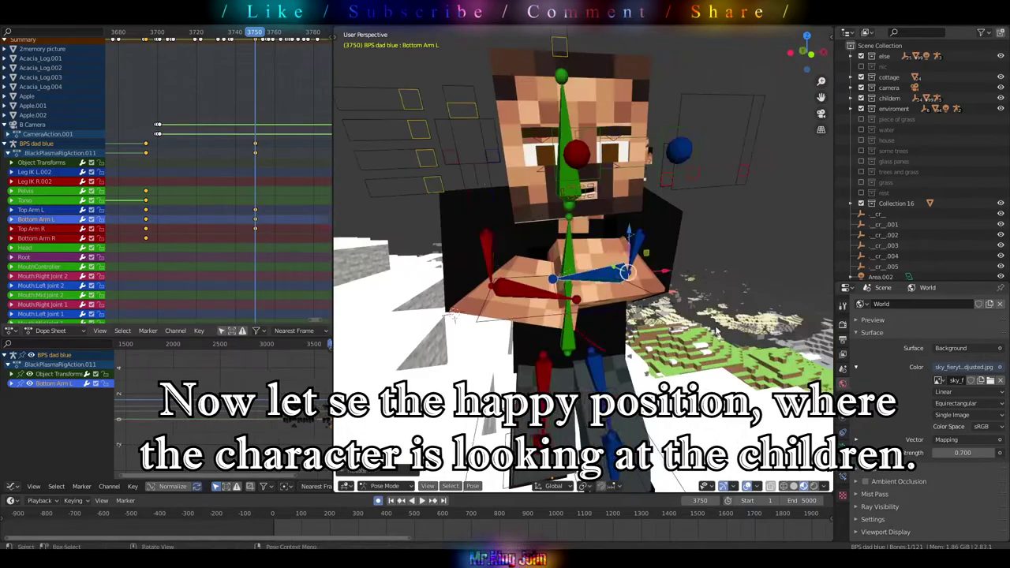
# Rotate the dad's Top Arm R bone into the happy pose with Auto Keying recording it
pyautogui.press('r')
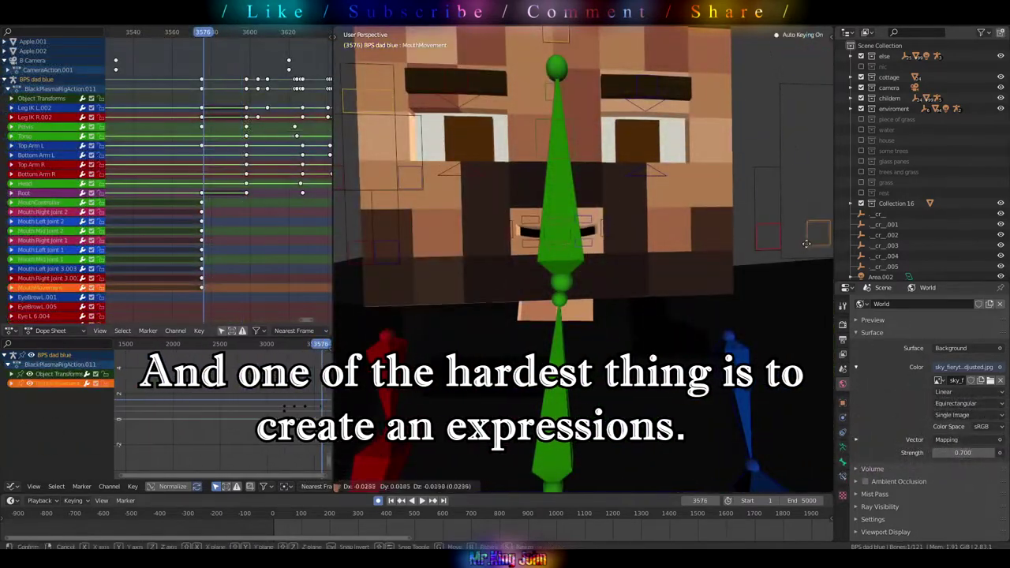
# Select a mouth bone on the dad's face and walk-navigate the view around the face
pyautogui.click(600, 229)
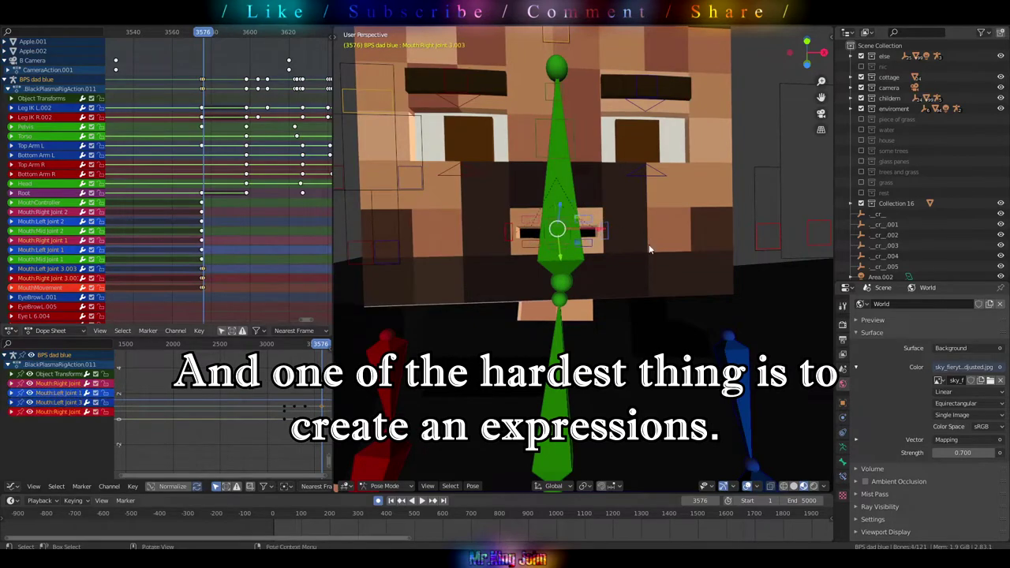
pyautogui.hotkey('shift', '`')
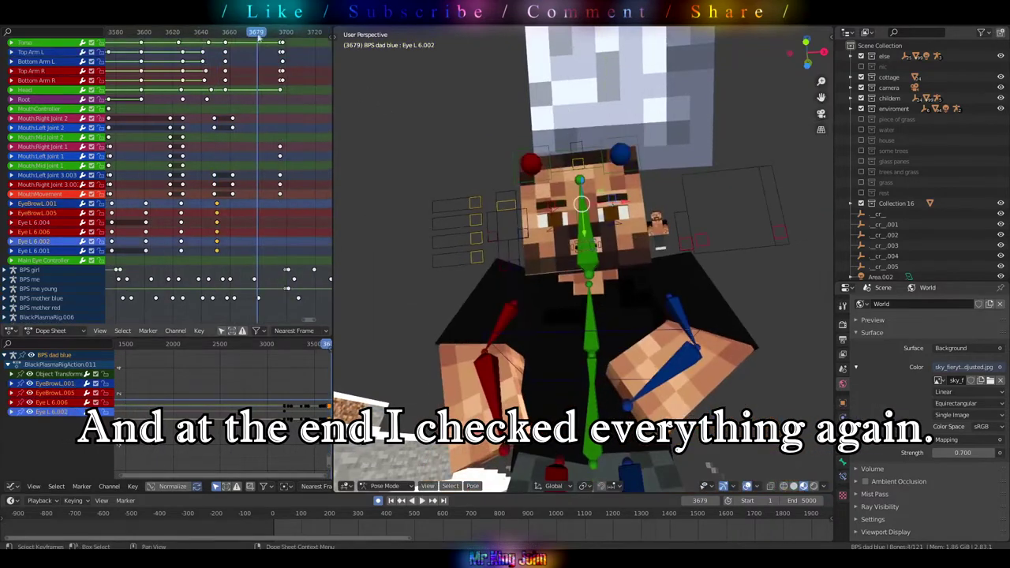
# Confirm the moved keyframes' new timing in the Dope Sheet and play the animation back
pyautogui.click(227, 223)
pyautogui.press('space')
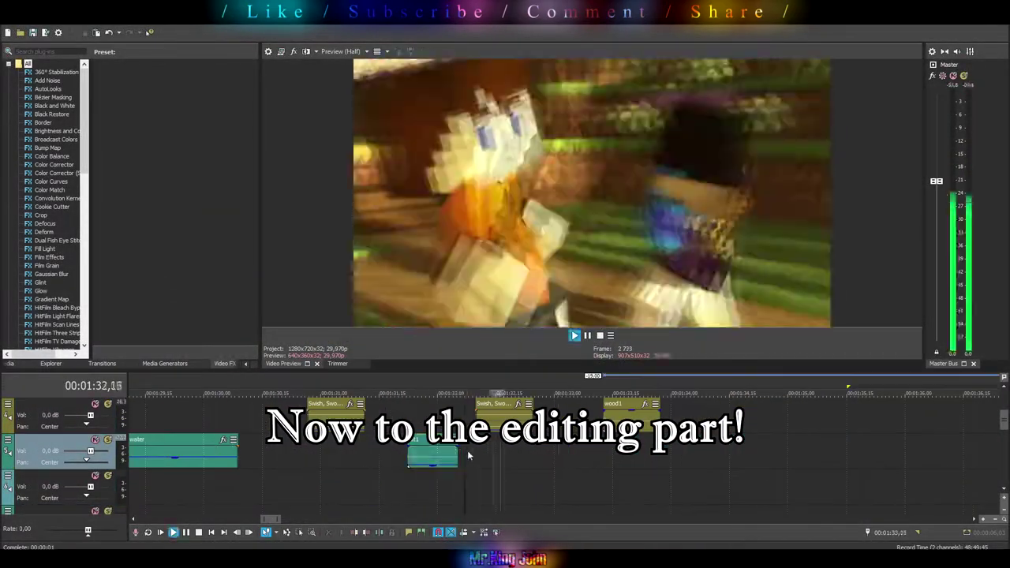
# Stop playback and drop the grass3 footstep sound onto audio track 3
pyautogui.press('space')
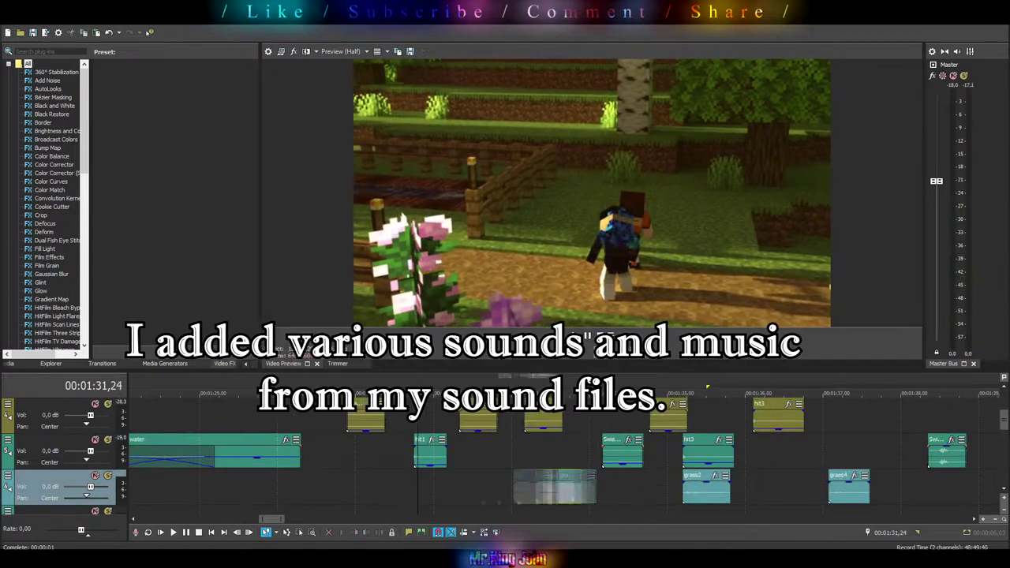
pyautogui.press('space')
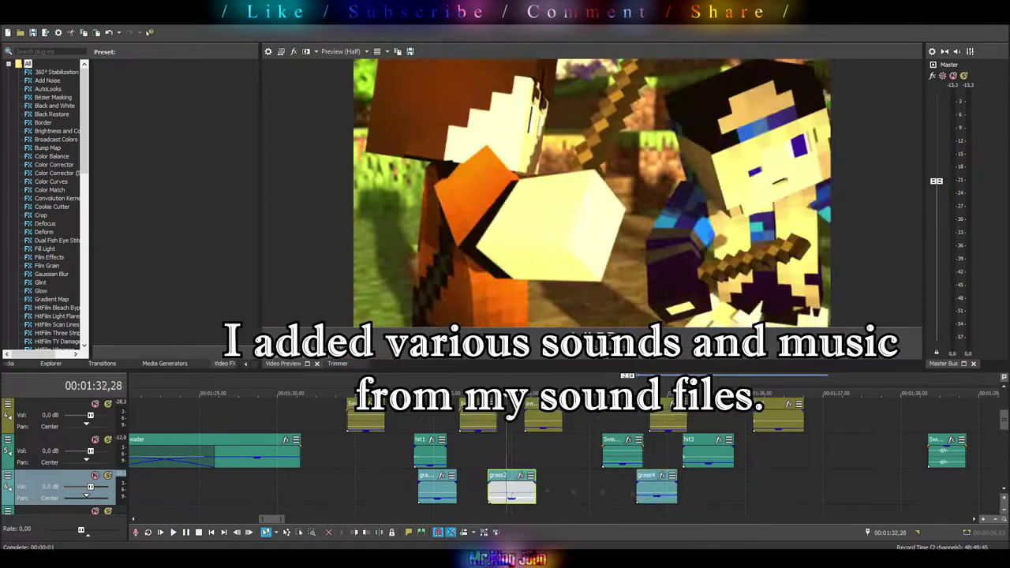
pyautogui.moveTo(512, 489); pyautogui.dragTo(706, 485)
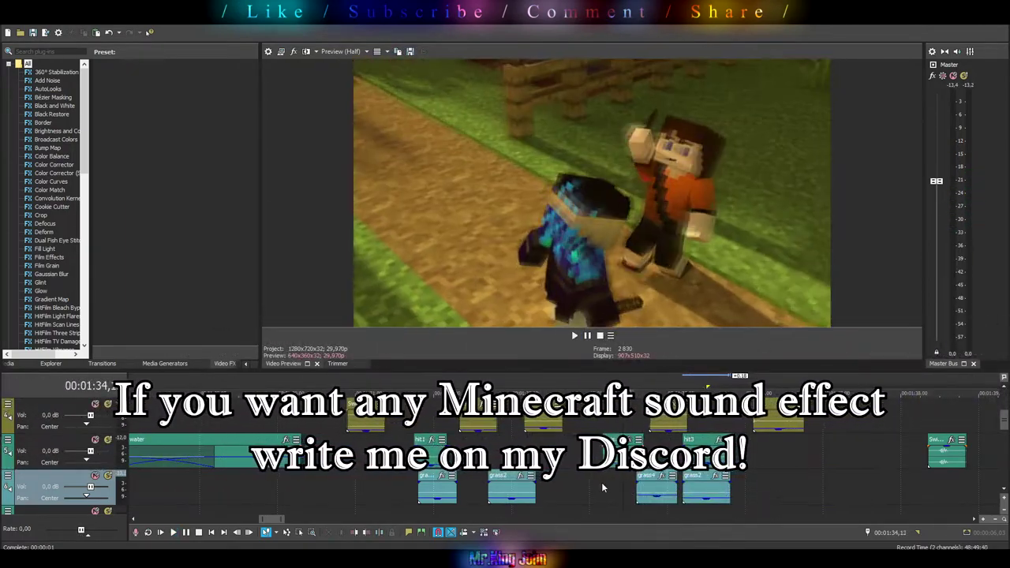
# Paste-repeat the copied grass footstep clip with Ctrl+B to extend the third audio track
pyautogui.click(749, 490)
pyautogui.hotkey('ctrl', 'b')
pyautogui.press('Return')
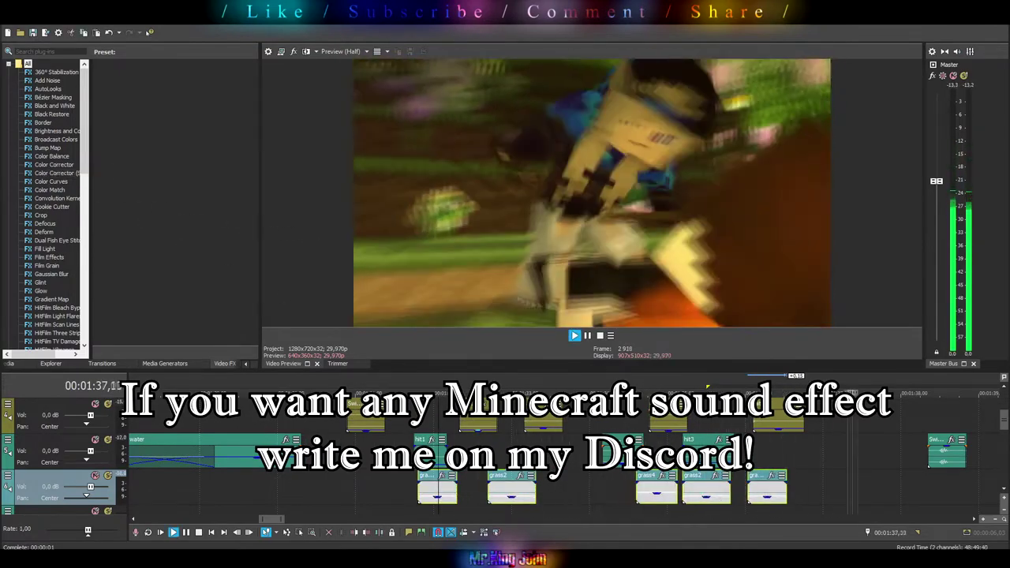
pyautogui.click(793, 449)
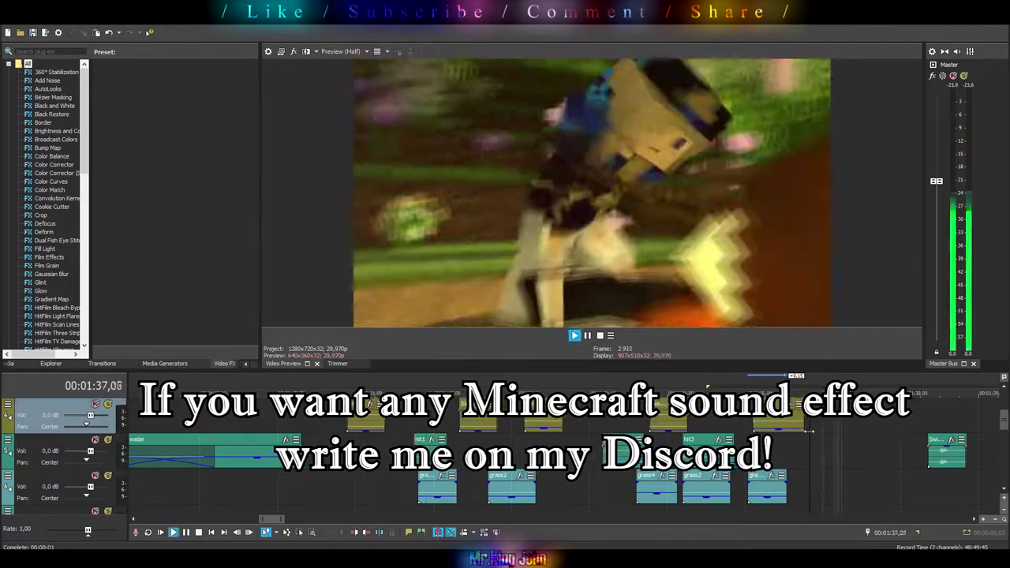